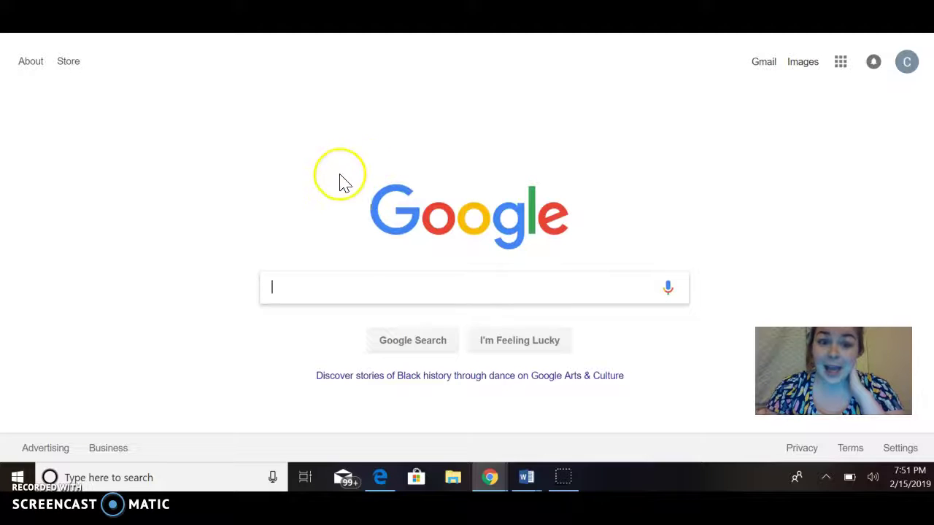
Search Google for google classroom and open the Google Classroom site
{"action": "type", "text": "g"}
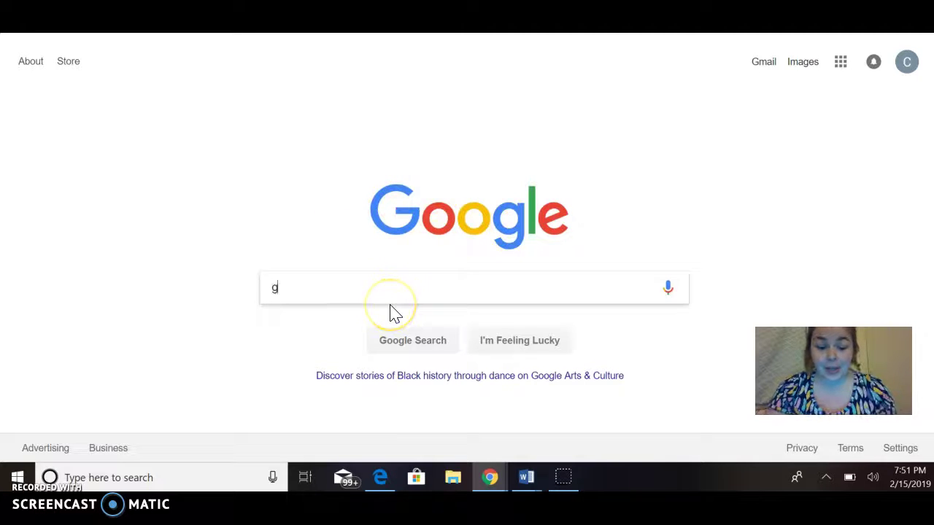
{"action": "type", "text": "oogle"}
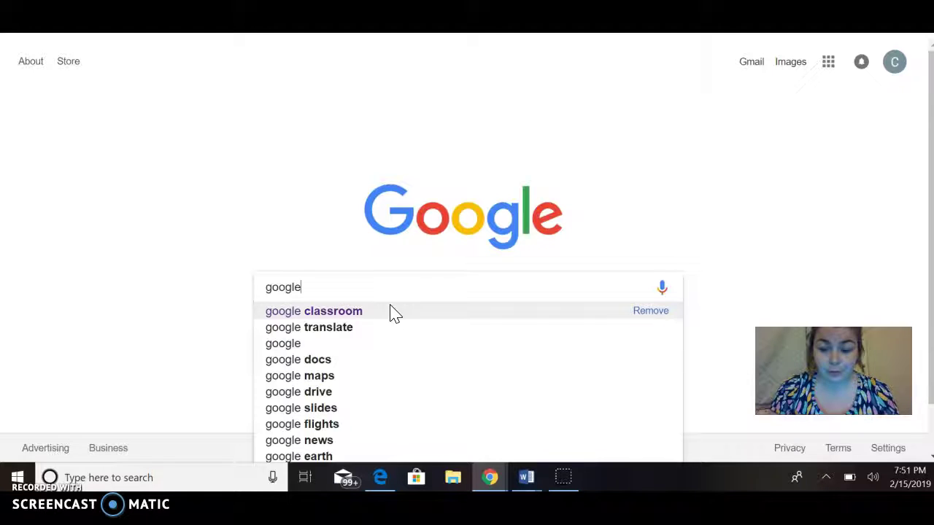
{"action": "left_click", "coordinate": [334, 310]}
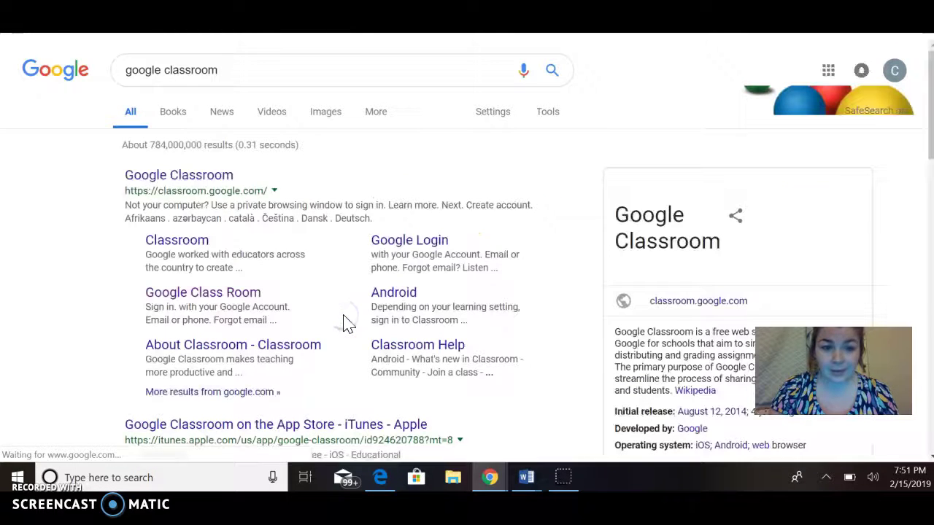
{"action": "left_click", "coordinate": [208, 183]}
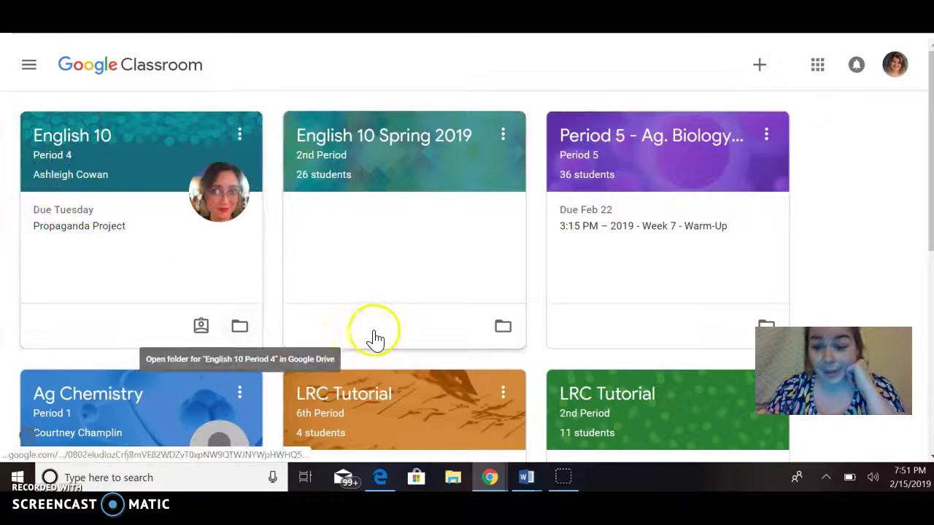
Create a class named LRC Period 4, leaving the section, subject and room blank
{"action": "left_click", "coordinate": [762, 68]}
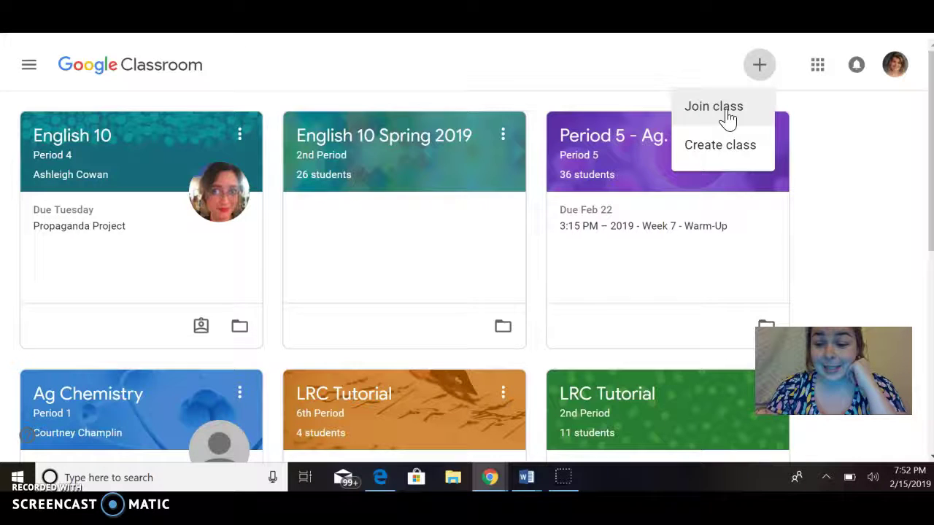
{"action": "left_click", "coordinate": [720, 150]}
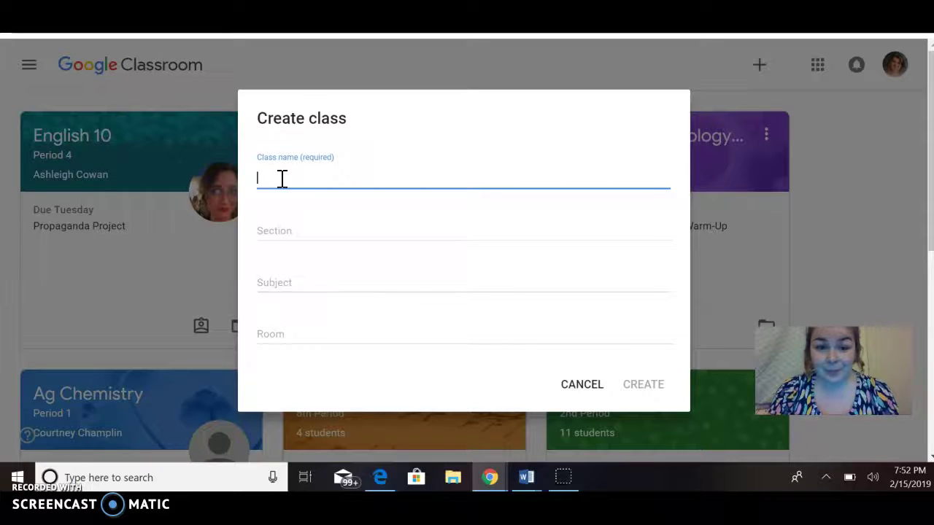
{"action": "type", "text": "LRC "}
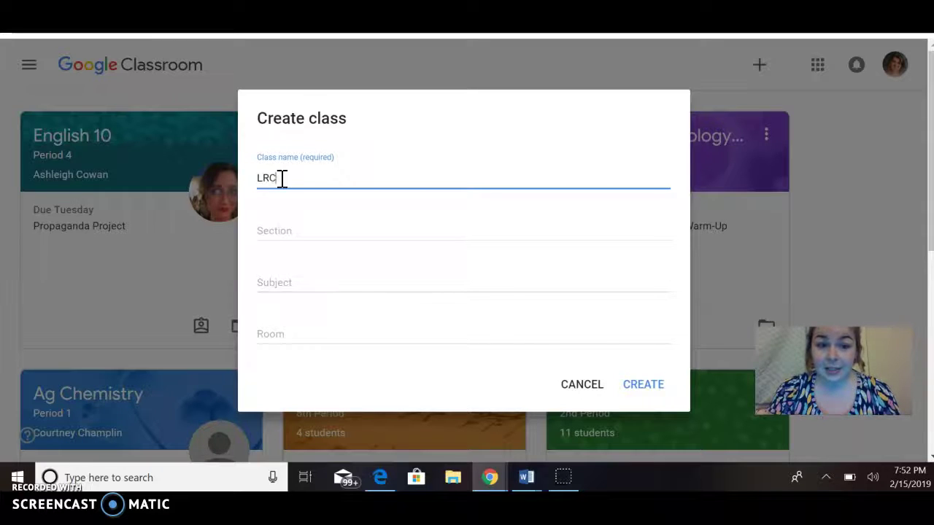
{"action": "type", "text": "Period 4"}
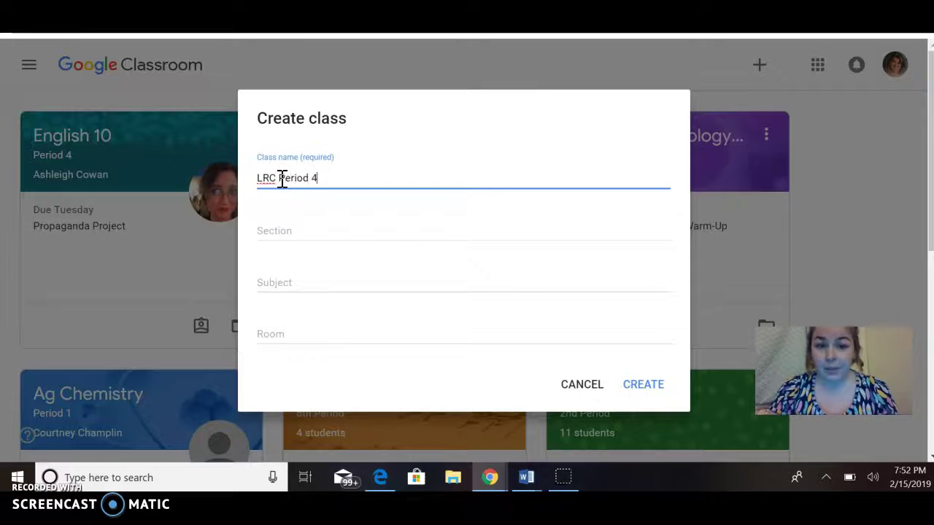
{"action": "left_click", "coordinate": [292, 231]}
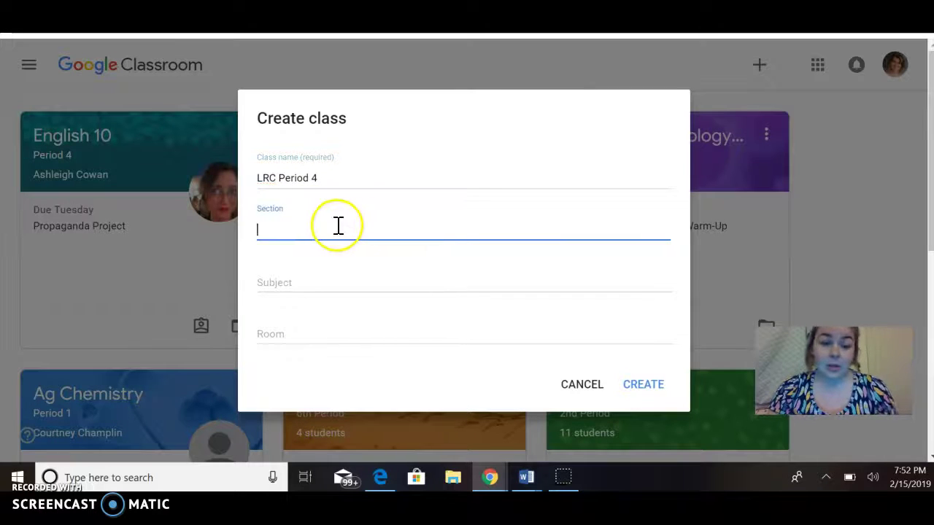
{"action": "left_click", "coordinate": [297, 342]}
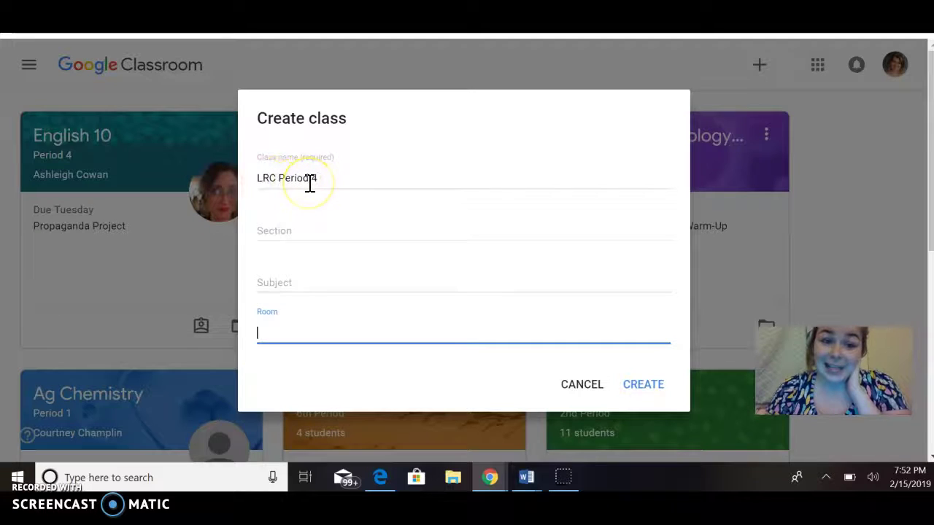
{"action": "left_click", "coordinate": [632, 391]}
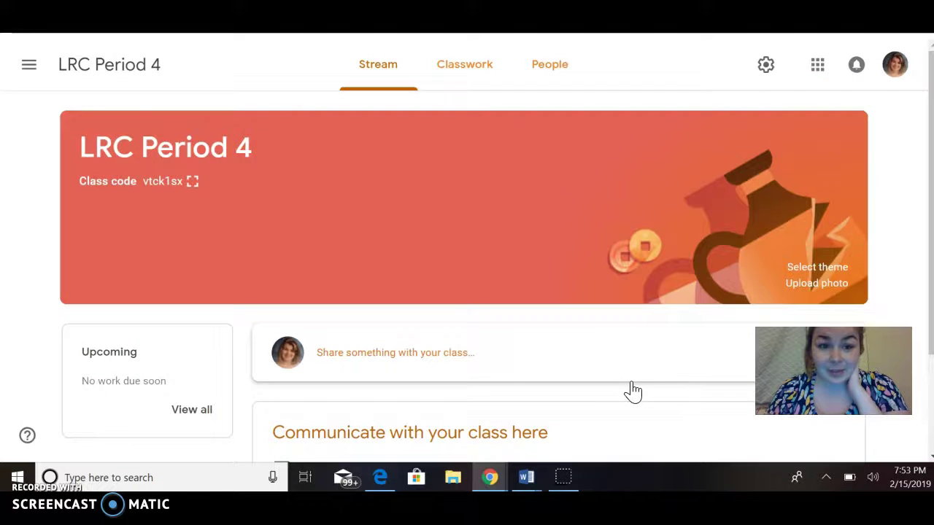
Try to invite a student to the class by entering the student's e-mail name, and cancel the invitation
{"action": "left_click", "coordinate": [107, 148]}
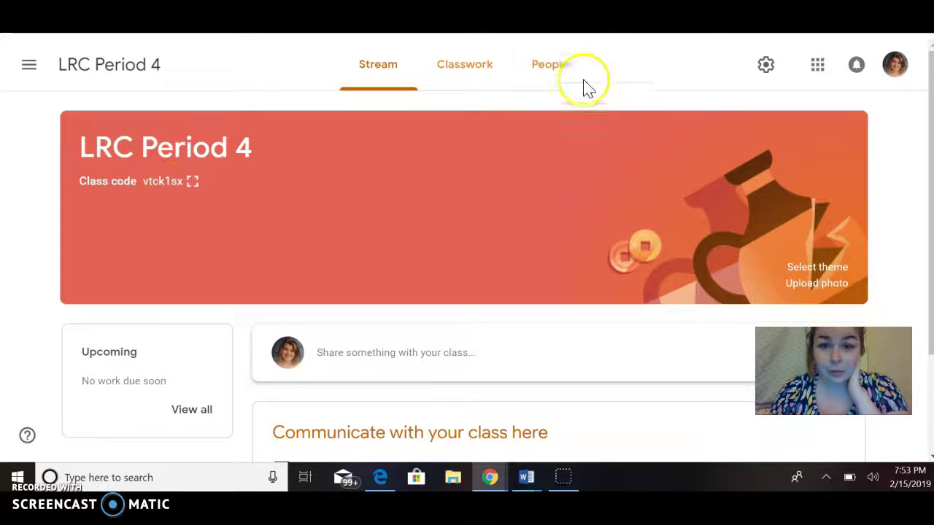
{"action": "left_click", "coordinate": [556, 72]}
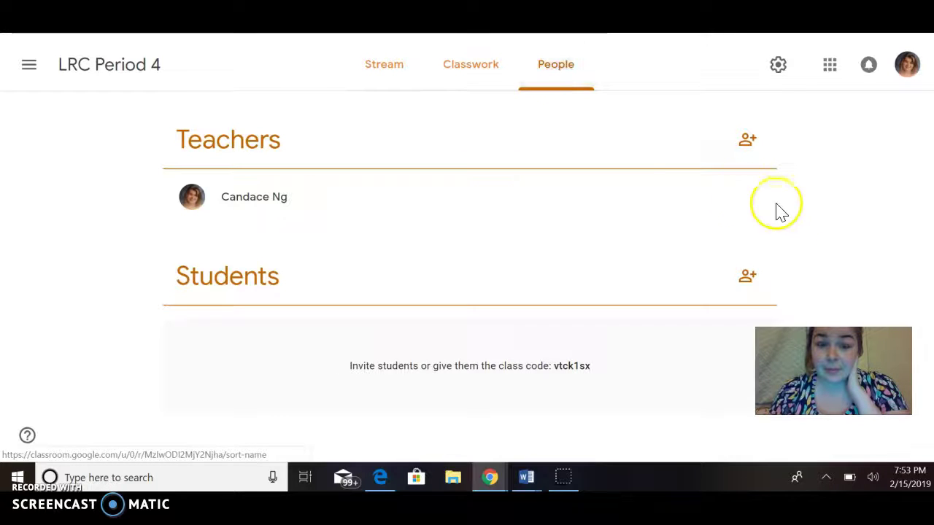
{"action": "left_click", "coordinate": [749, 280]}
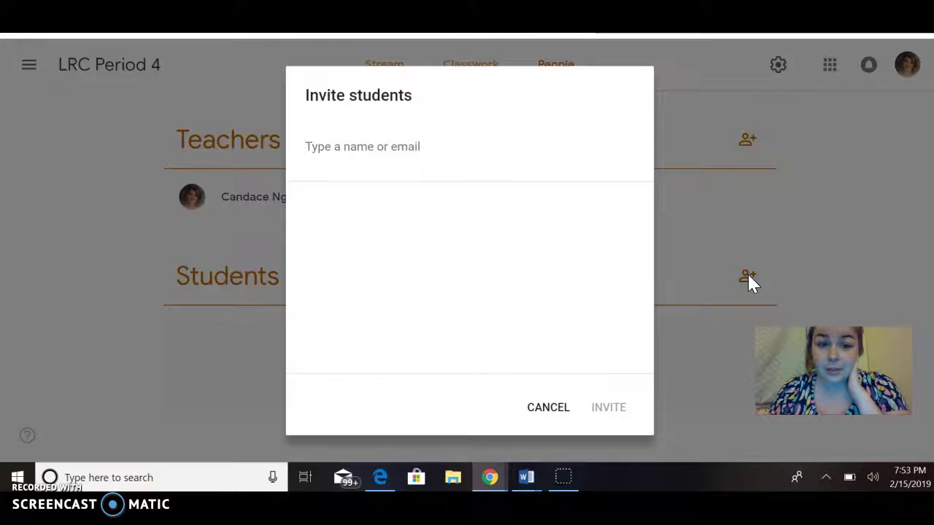
{"action": "left_click", "coordinate": [712, 250]}
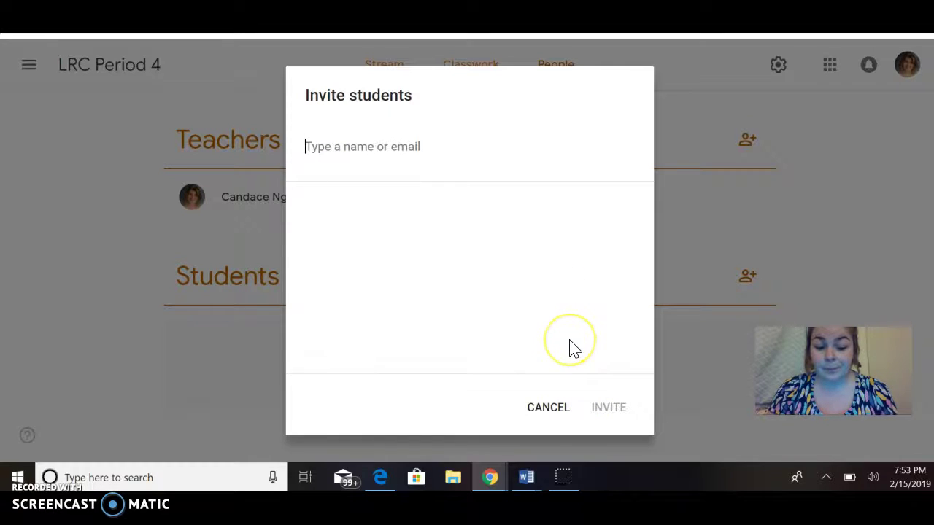
{"action": "type", "text": "candindac"}
{"action": "key", "text": "BackSpace"}
{"action": "key", "text": "BackSpace"}
{"action": "key", "text": "BackSpace"}
{"action": "key", "text": "BackSpace"}
{"action": "type", "text": "dancer93"}
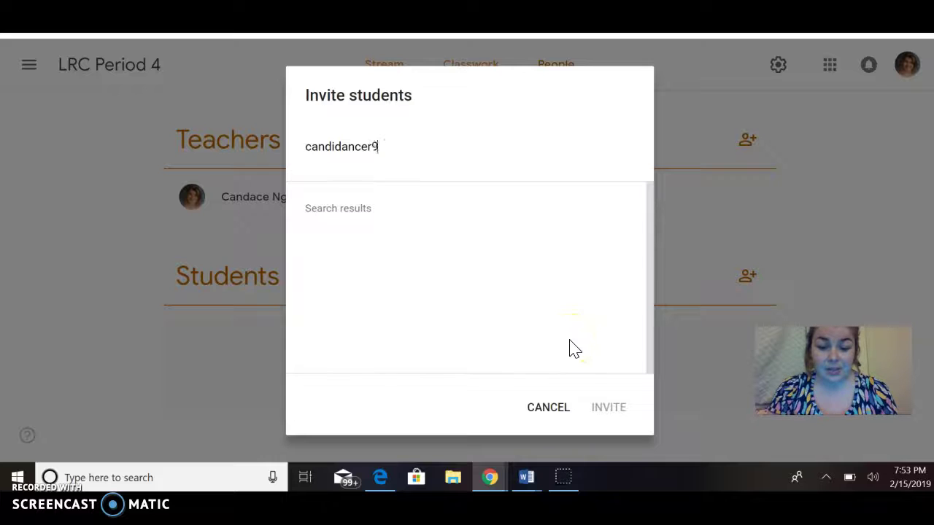
{"action": "key", "text": "BackSpace"}
{"action": "key", "text": "BackSpace"}
{"action": "key", "text": "BackSpace"}
{"action": "key", "text": "BackSpace"}
{"action": "key", "text": "BackSpace"}
{"action": "key", "text": "BackSpace"}
{"action": "key", "text": "BackSpace"}
{"action": "key", "text": "BackSpace"}
{"action": "key", "text": "BackSpace"}
{"action": "key", "text": "BackSpace"}
{"action": "key", "text": "BackSpace"}
{"action": "key", "text": "BackSpace"}
{"action": "key", "text": "BackSpace"}
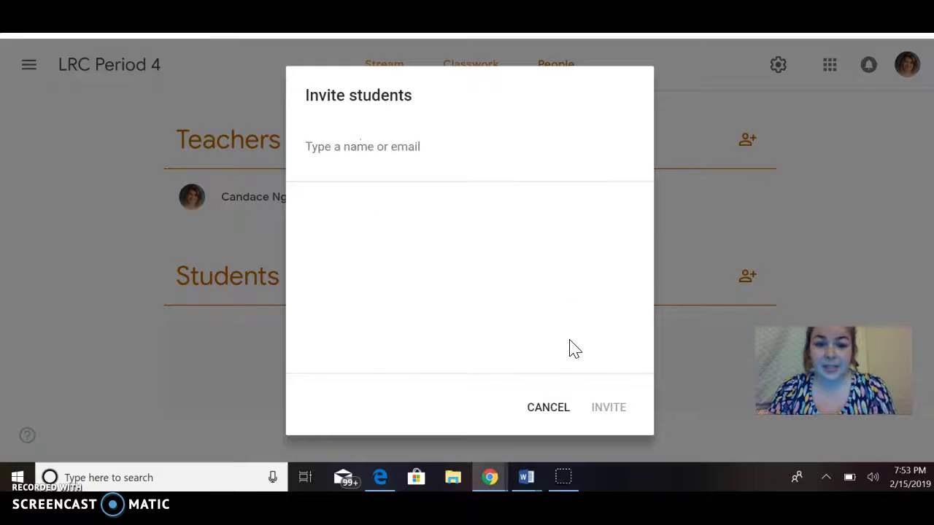
{"action": "left_click", "coordinate": [540, 409]}
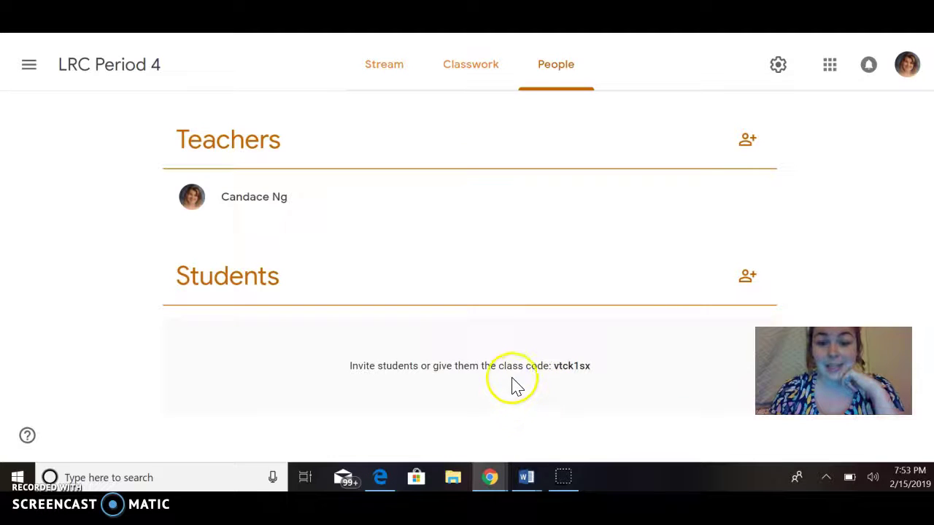
Post the announcement "Don't to bring your Chromebooks Monday!" to all students in the class stream
{"action": "left_click", "coordinate": [376, 77]}
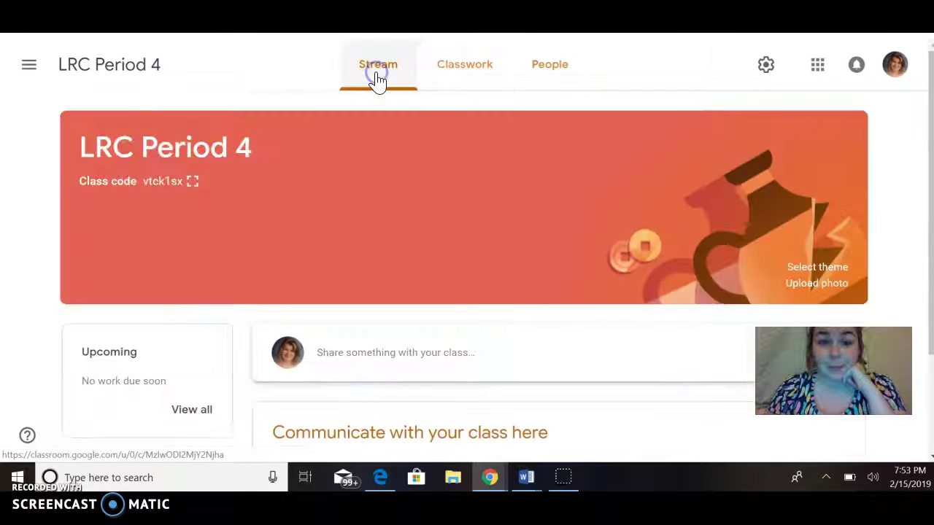
{"action": "scroll", "coordinate": [924, 121], "scroll_direction": "down", "scroll_amount": 2}
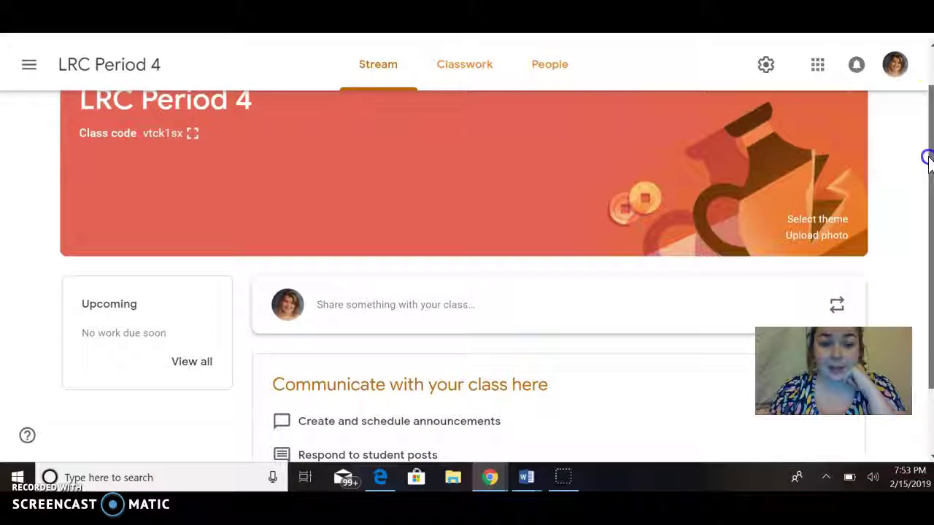
{"action": "left_click", "coordinate": [533, 237]}
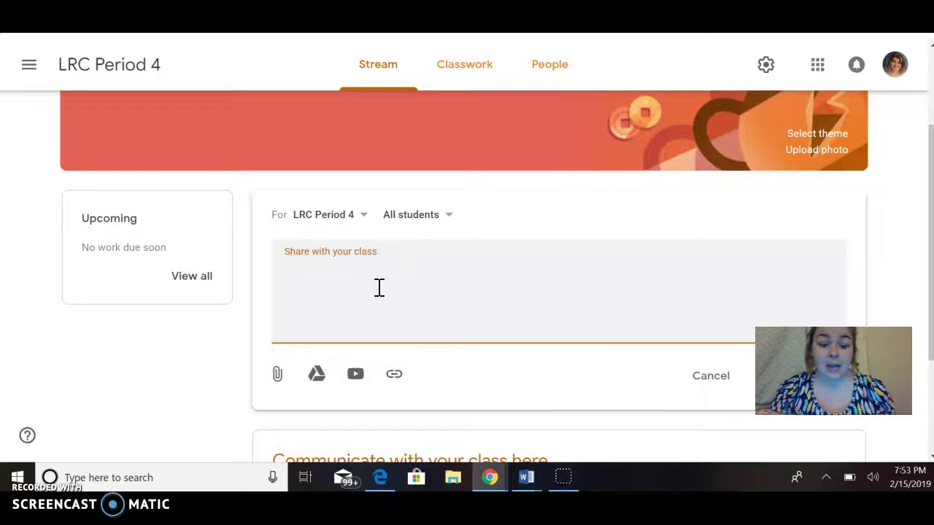
{"action": "type", "text": "Don;t"}
{"action": "key", "text": "BackSpace"}
{"action": "key", "text": "BackSpace"}
{"action": "type", "text": "'"}
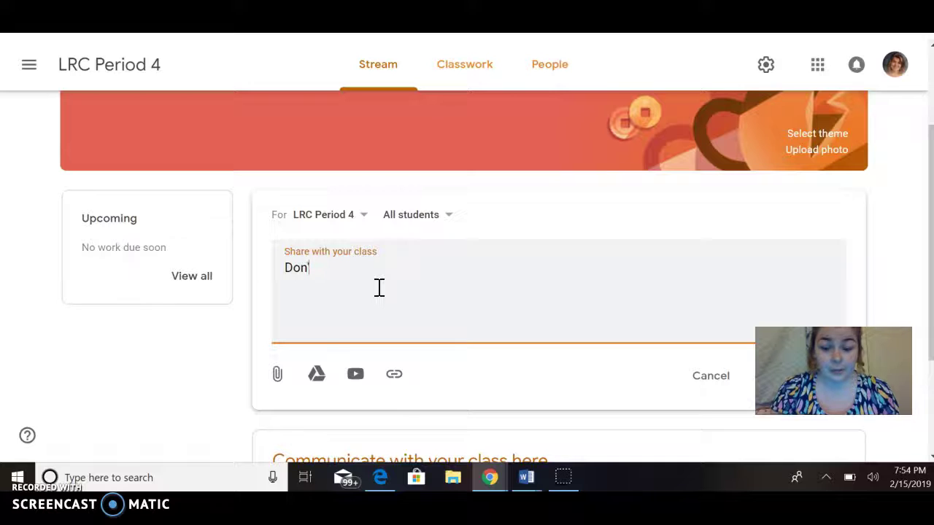
{"action": "type", "text": "t to bring your"}
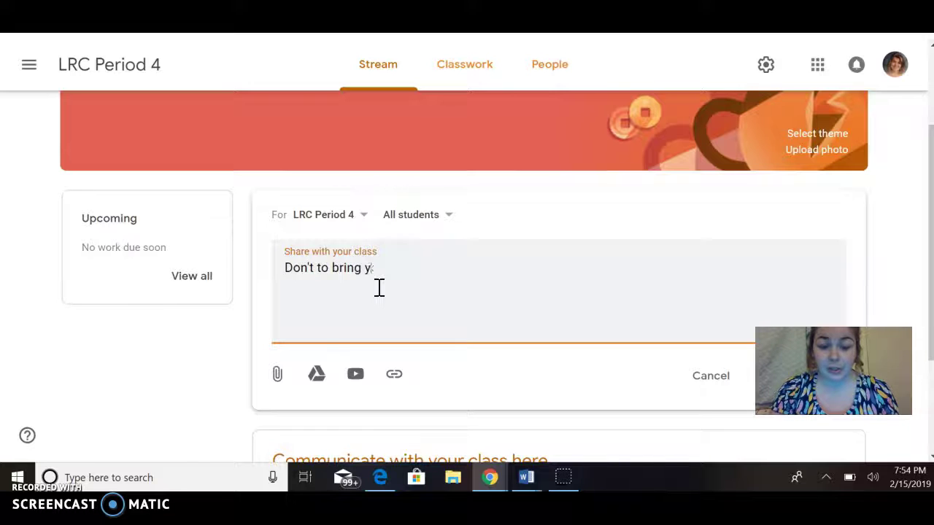
{"action": "key", "text": "BackSpace"}
{"action": "type", "text": "r Chromeno"}
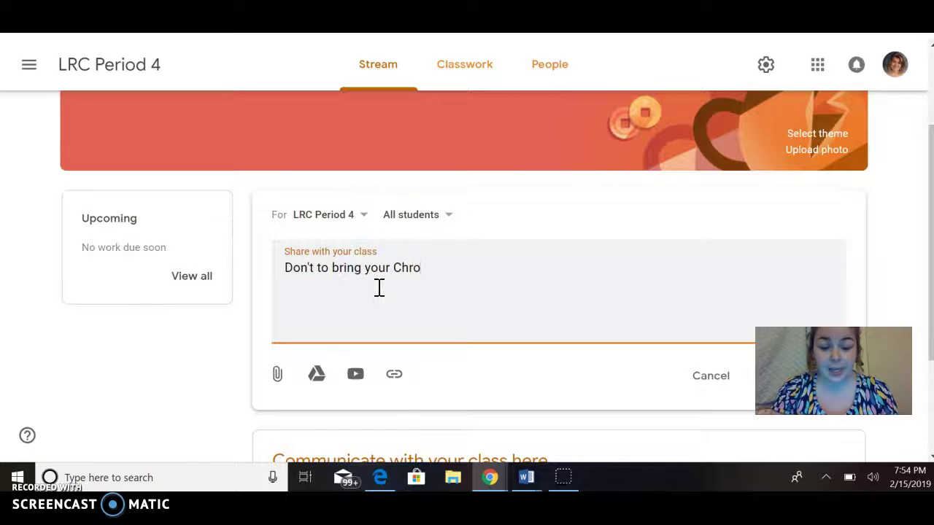
{"action": "key", "text": "BackSpace"}
{"action": "type", "text": "eno"}
{"action": "type", "text": "ok"}
{"action": "key", "text": "BackSpace"}
{"action": "key", "text": "BackSpace"}
{"action": "key", "text": "BackSpace"}
{"action": "key", "text": "BackSpace"}
{"action": "type", "text": "books "}
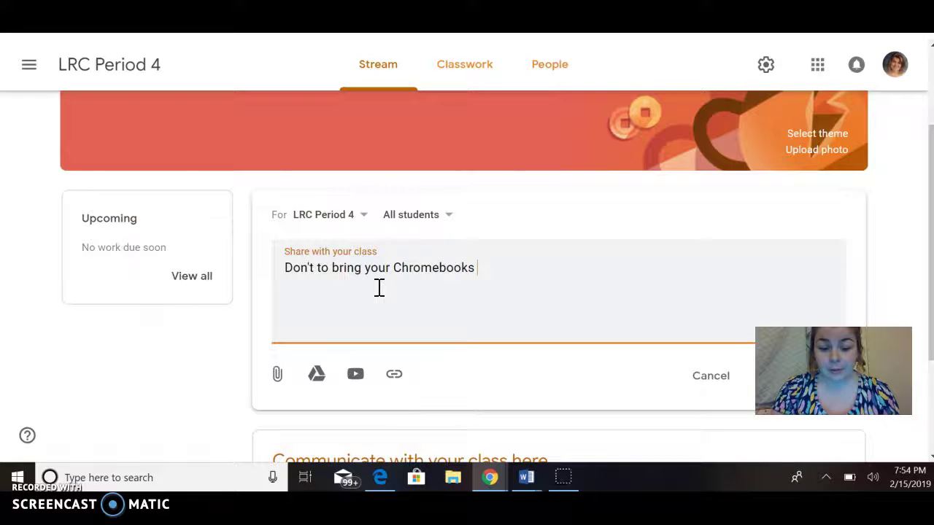
{"action": "type", "text": "Monday!"}
{"action": "scroll", "coordinate": [467, 278], "scroll_direction": "down", "scroll_amount": 1}
{"action": "key", "text": "ctrl+Return"}
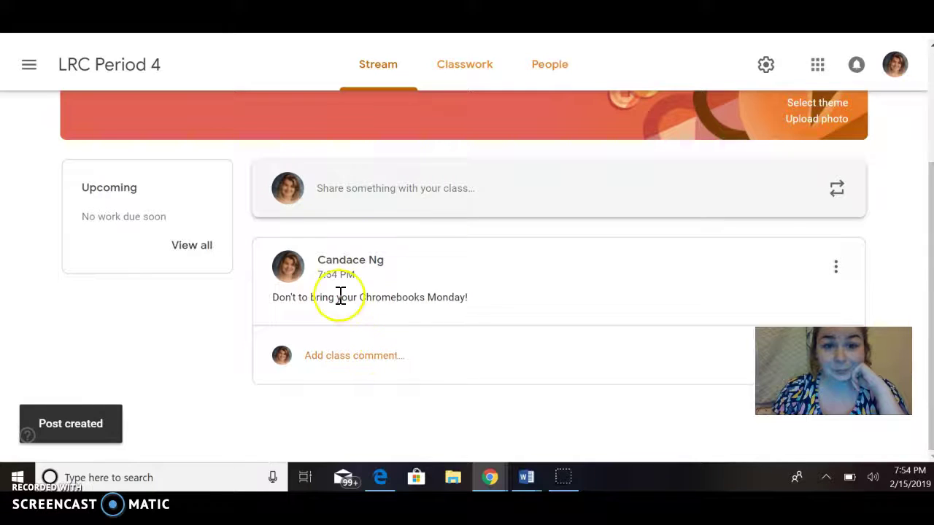
{"action": "scroll", "coordinate": [928, 270], "scroll_direction": "up", "scroll_amount": 2}
{"action": "left_click", "coordinate": [433, 270]}
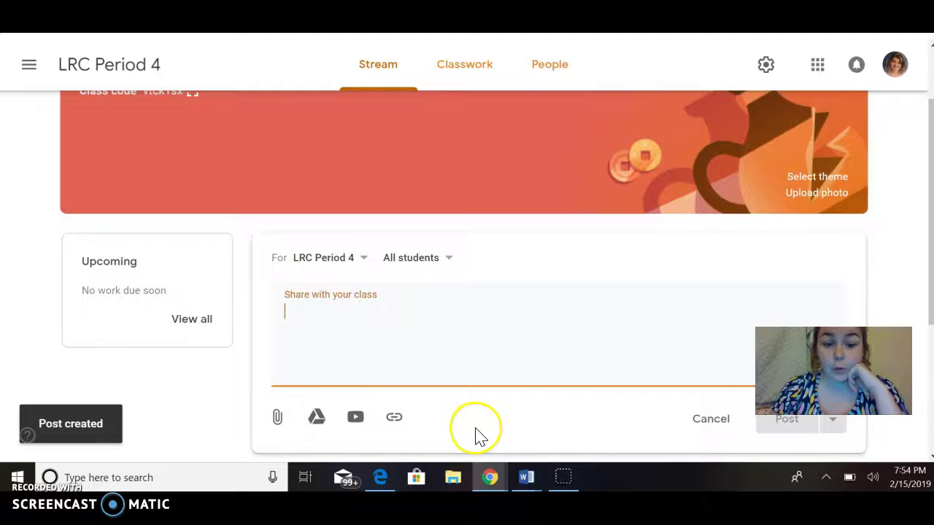
{"action": "left_click", "coordinate": [693, 422]}
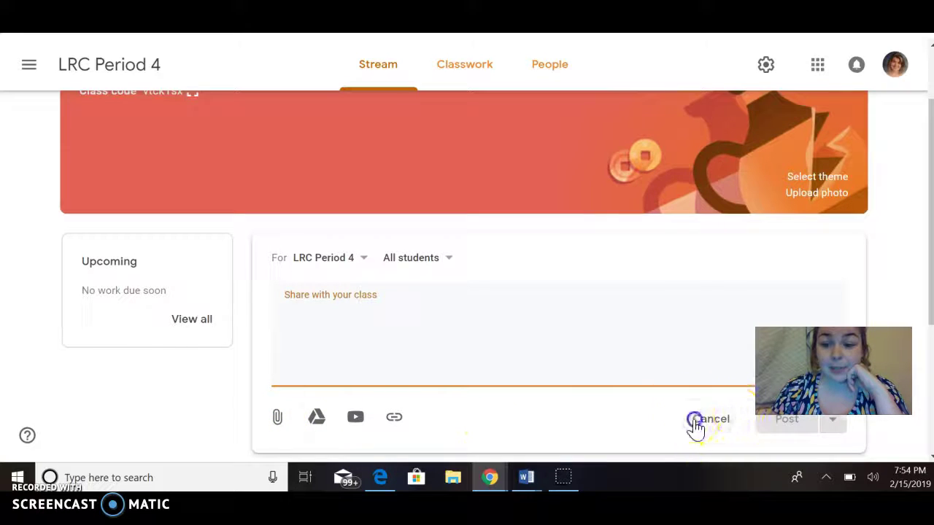
Create a classwork assignment for LRC Period 4 titled "Grade Check!"
{"action": "left_click", "coordinate": [456, 67]}
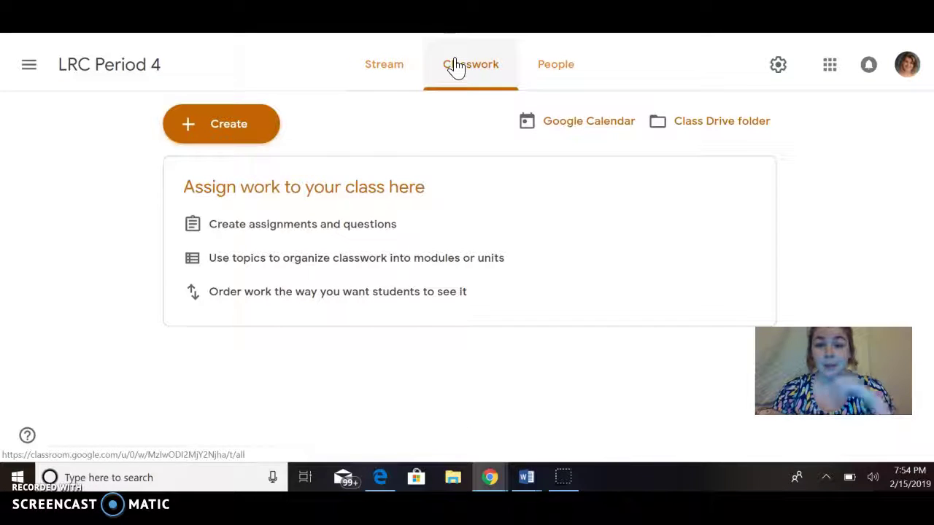
{"action": "left_click", "coordinate": [219, 125]}
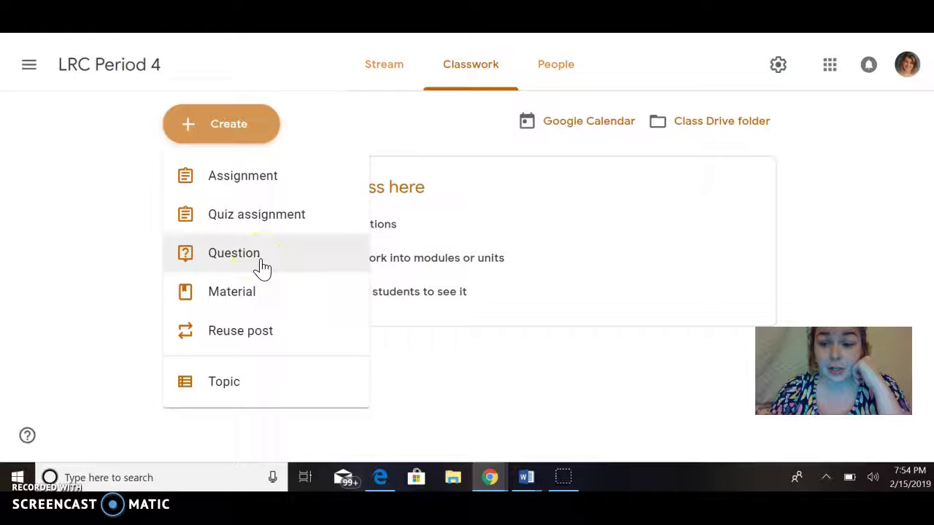
{"action": "left_click", "coordinate": [264, 191]}
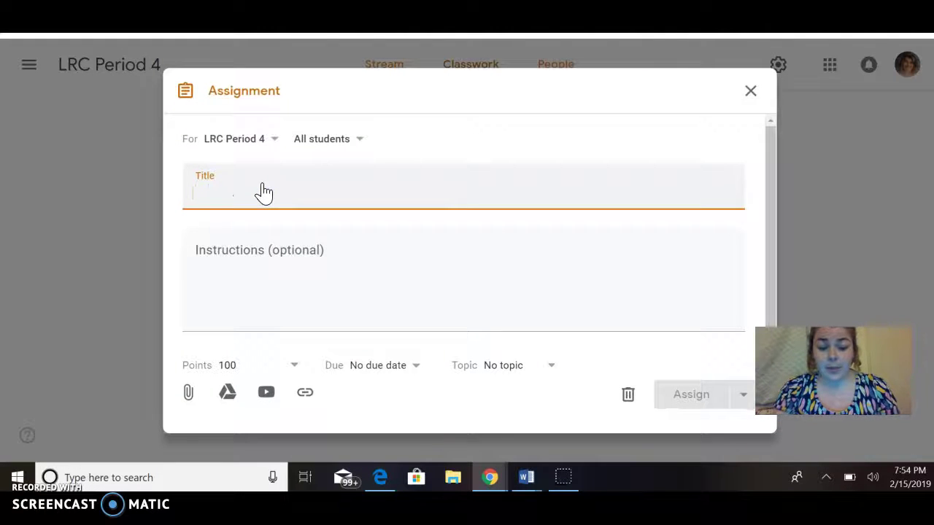
{"action": "type", "text": "Grade Check!"}
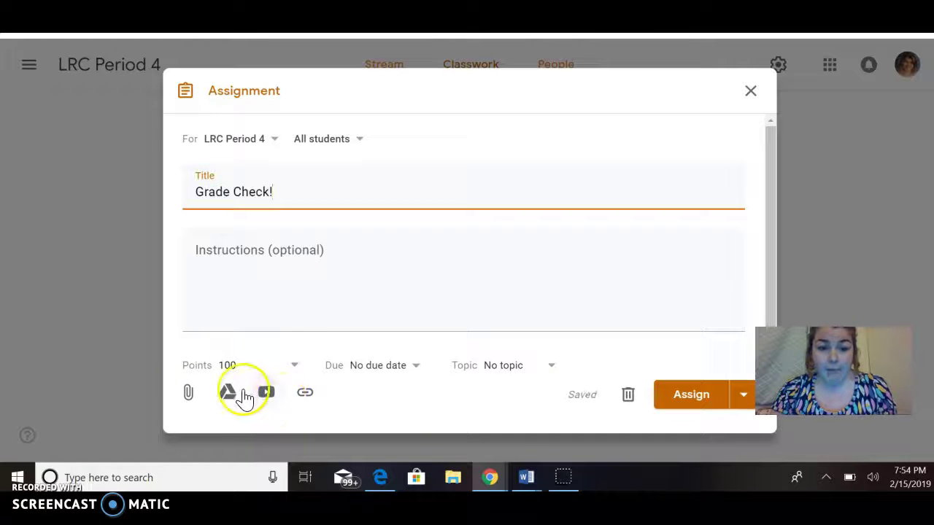
Attach the GRADE CHECK SHEET document from My Drive to the Grade Check! assignment
{"action": "left_click", "coordinate": [228, 394]}
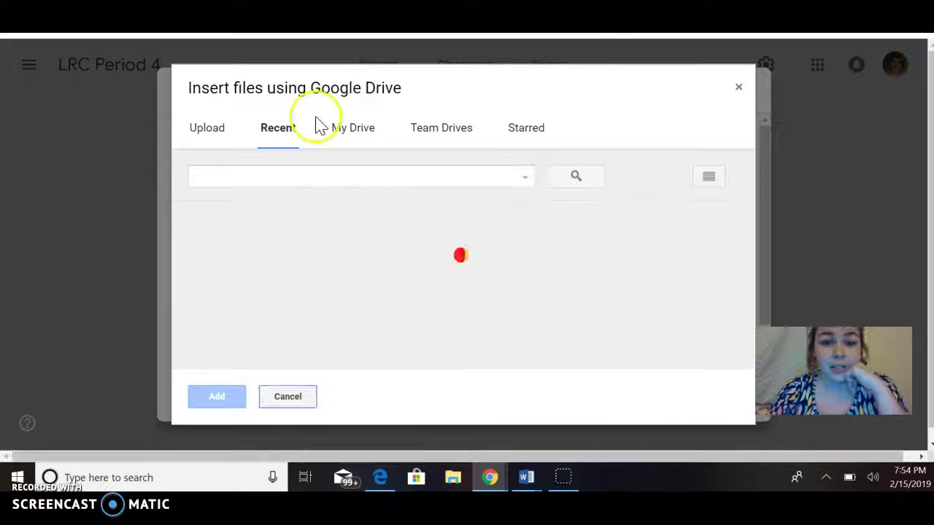
{"action": "left_click", "coordinate": [352, 133]}
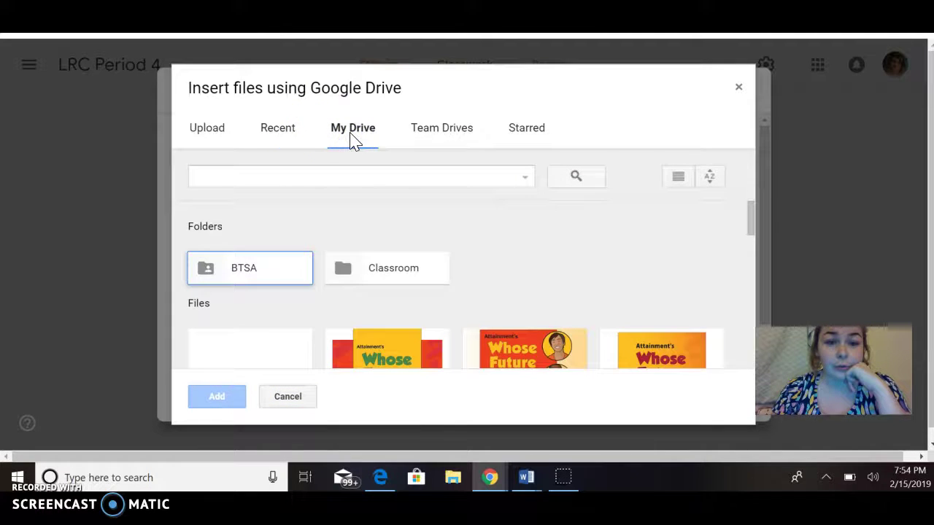
{"action": "left_click", "coordinate": [756, 268]}
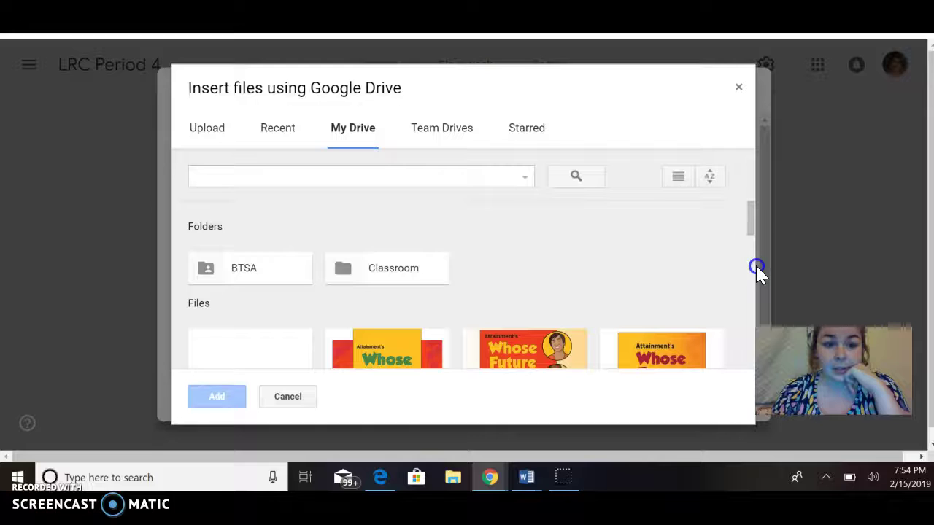
{"action": "left_click_drag", "start_coordinate": [752, 214], "coordinate": [743, 288]}
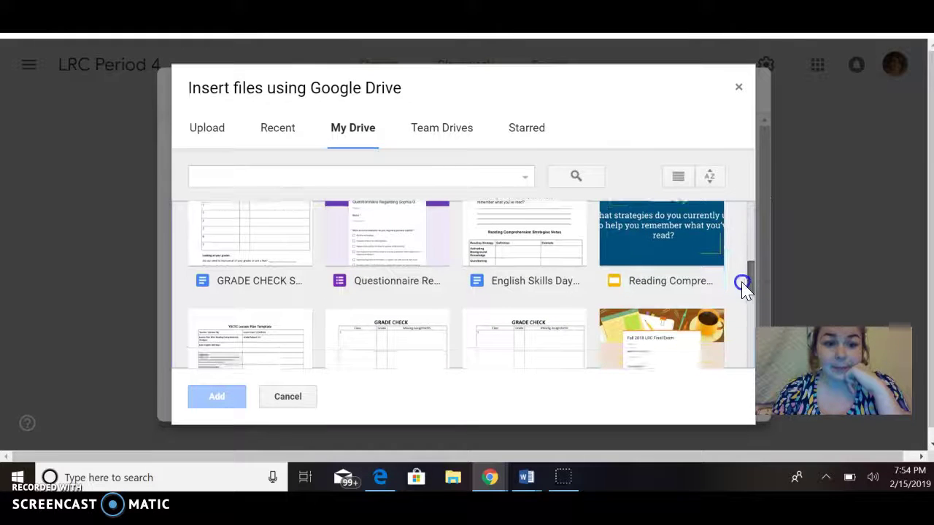
{"action": "double_click", "coordinate": [250, 233]}
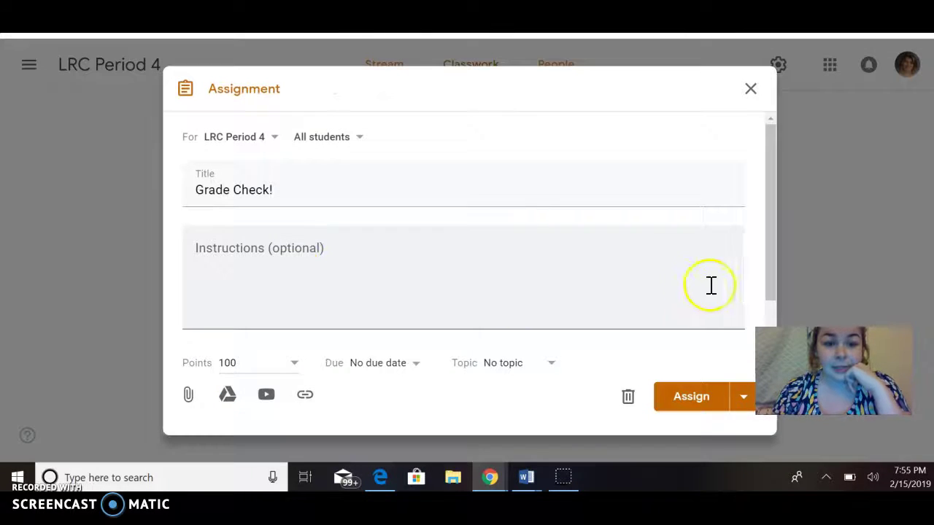
Set the attached GRADE CHECK SHEET to make a copy for each student and assign the Grade Check! assignment
{"action": "left_click_drag", "start_coordinate": [770, 282], "coordinate": [780, 351]}
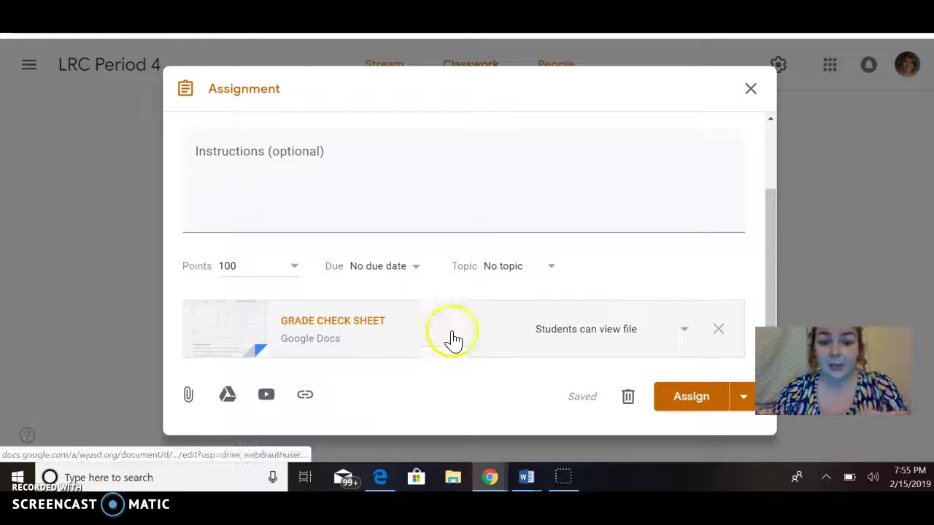
{"action": "left_click", "coordinate": [598, 331]}
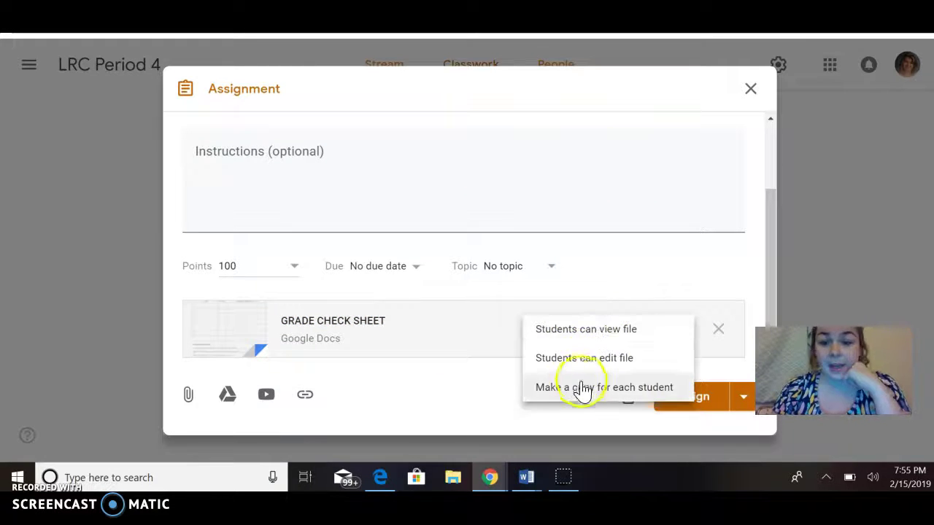
{"action": "left_click", "coordinate": [580, 390]}
{"action": "left_click", "coordinate": [703, 401]}
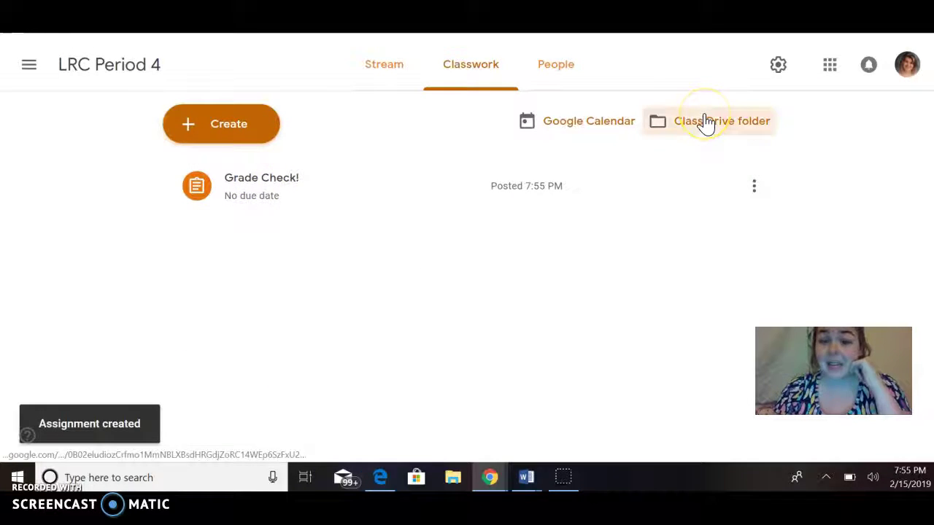
View the class's Google Calendar and Class Drive folder, and return to the LRC Period 4 stream
{"action": "left_click", "coordinate": [568, 135]}
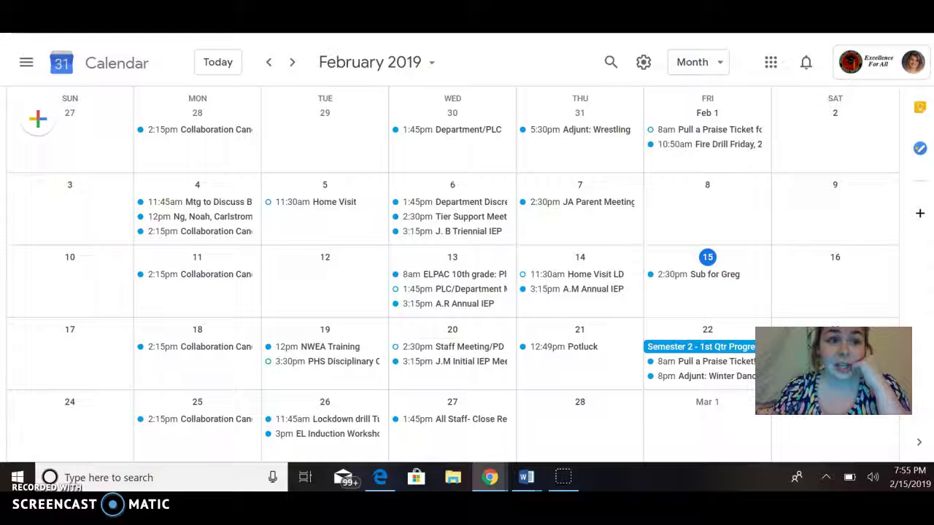
{"action": "key", "text": "alt+Left"}
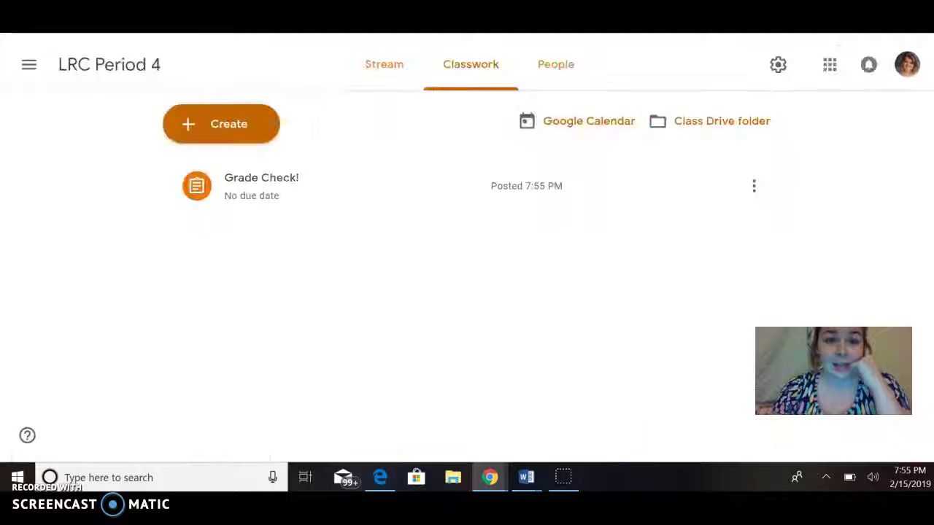
{"action": "left_click", "coordinate": [741, 142]}
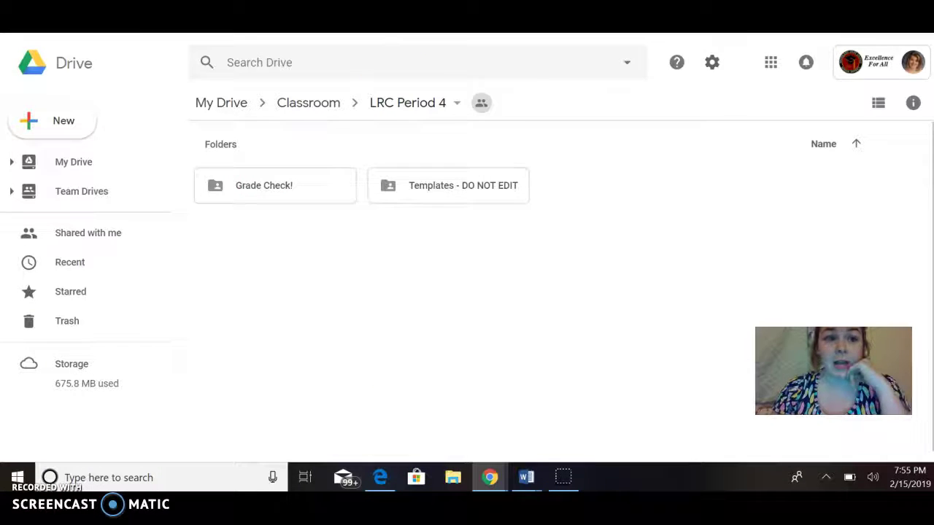
{"action": "key", "text": "ctrl+w"}
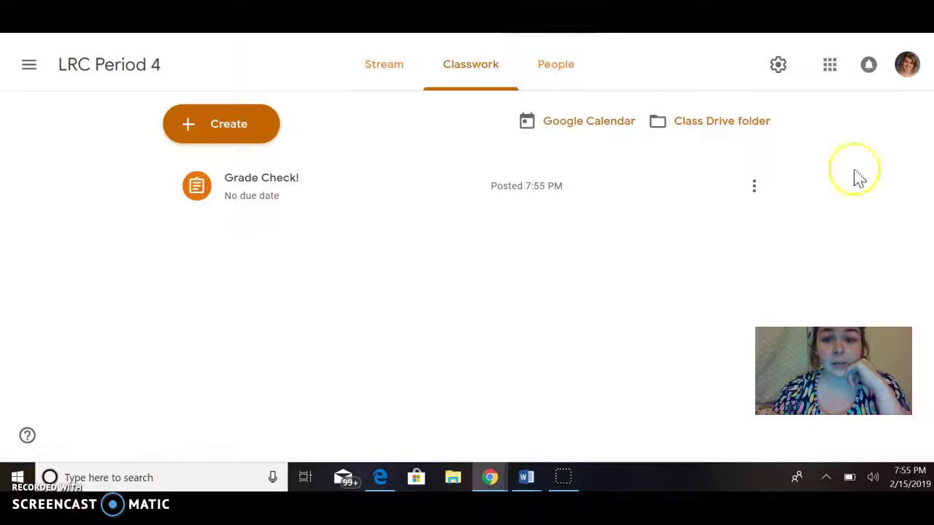
{"action": "left_click", "coordinate": [401, 67]}
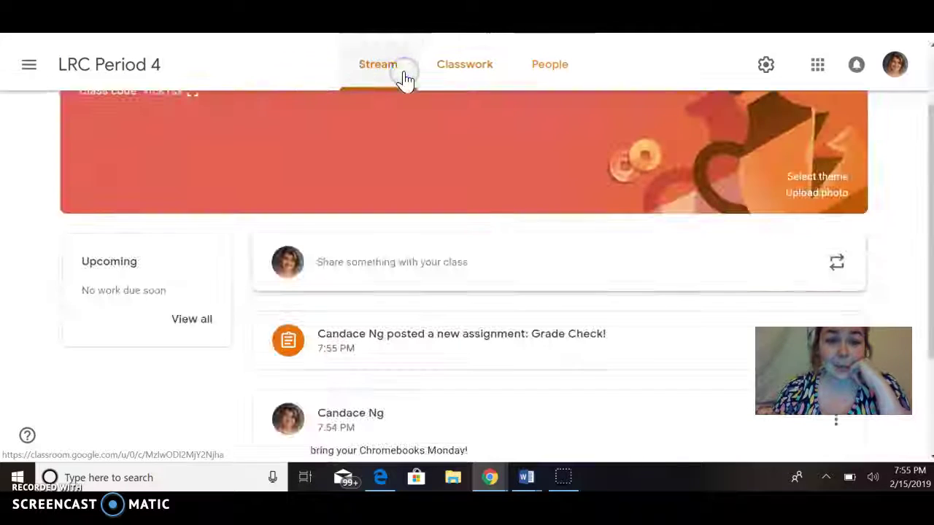